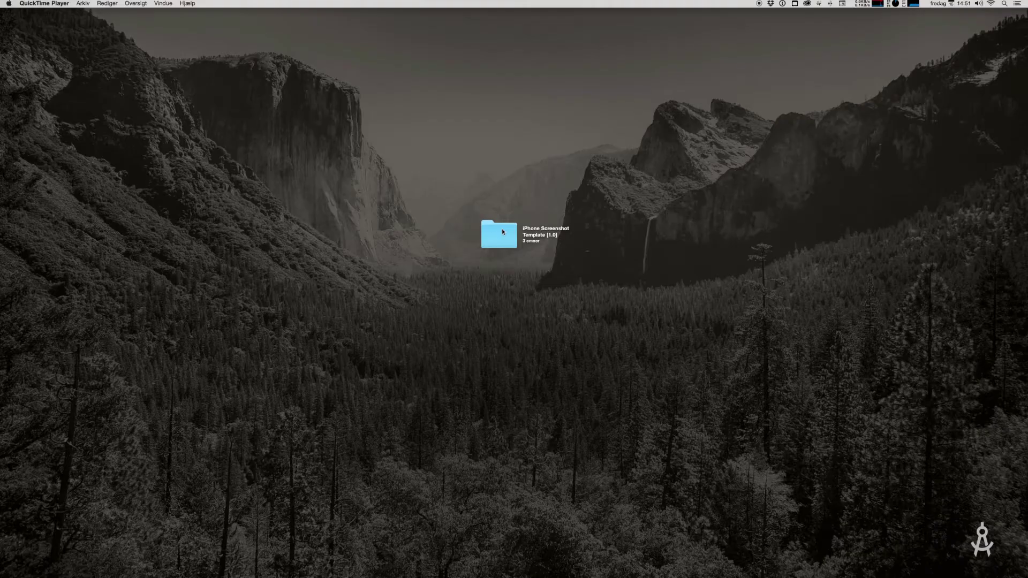
Open the iPhone Screenshot Template folder and install its .atn action set in Photoshop
double_click(502, 231)
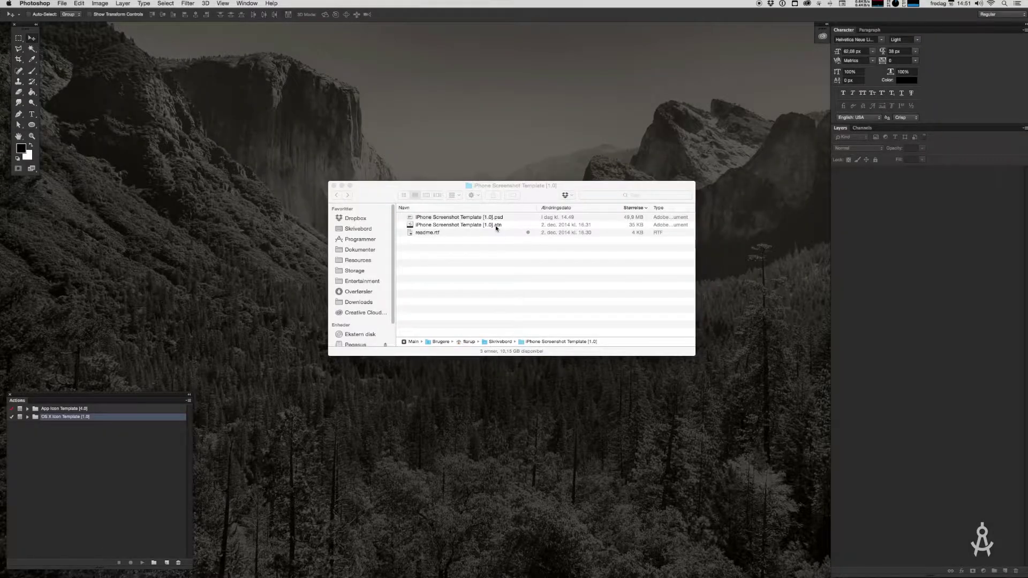
double_click(497, 227)
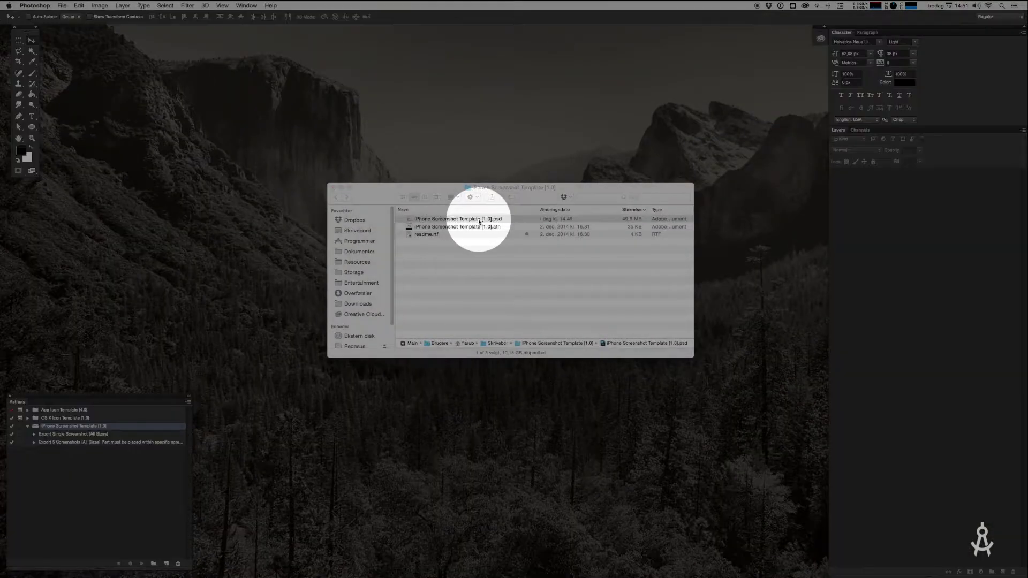
Open the iPhone Screenshot Template .psd file in Photoshop
left_click(471, 219)
double_click(398, 202)
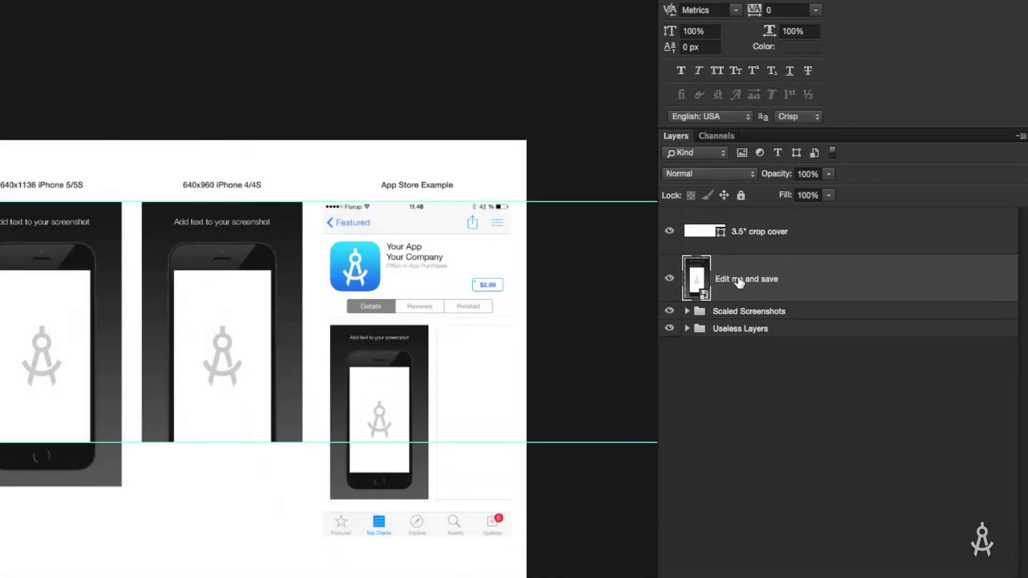
Edit the contents of the 'Edit me and save' smart object to reach the Screenshot 1 mockup
right_click(739, 277)
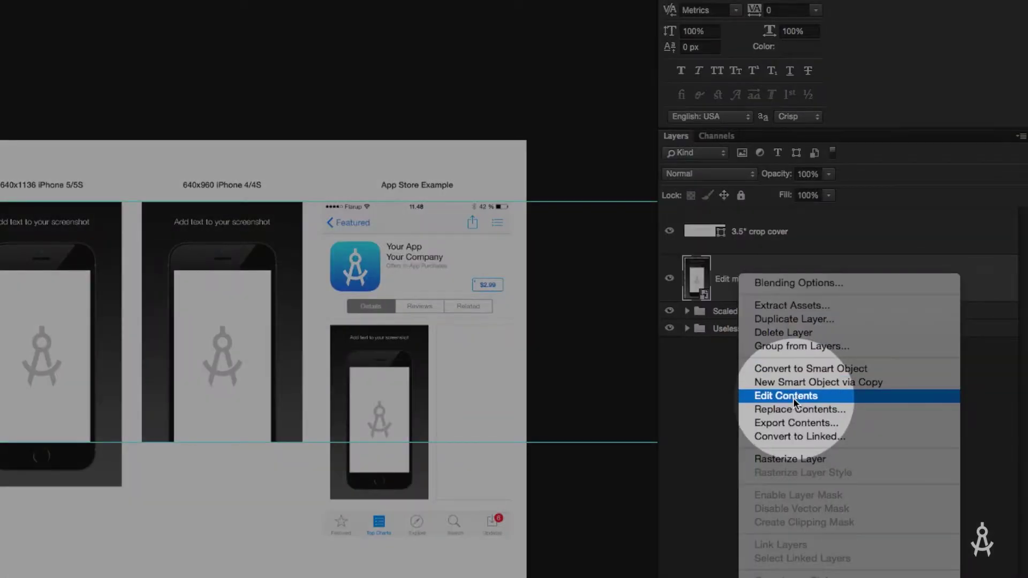
left_click(793, 397)
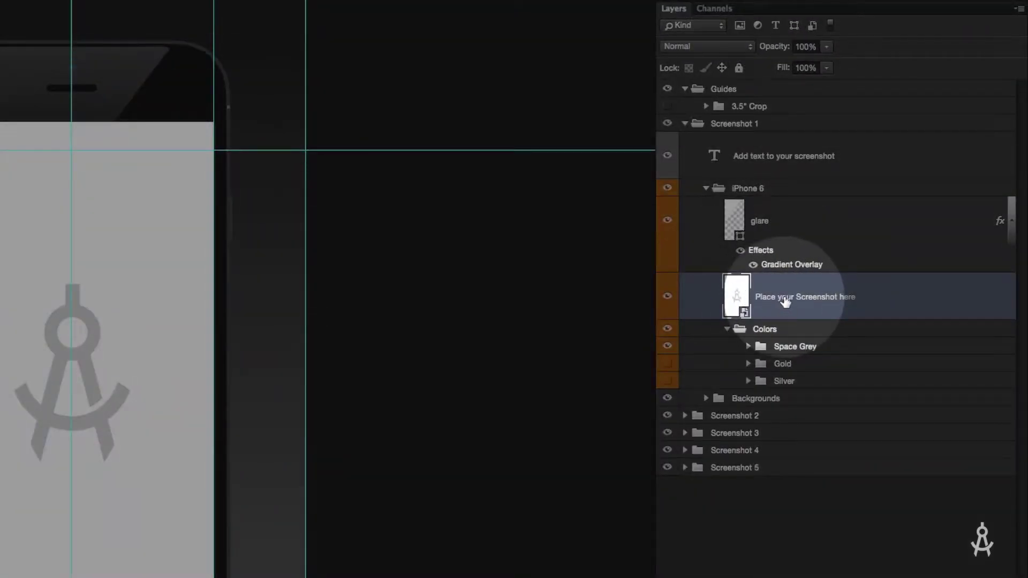
Paste the thermometer app screenshot into the 'Place your Screenshot here' placeholder
right_click(786, 301)
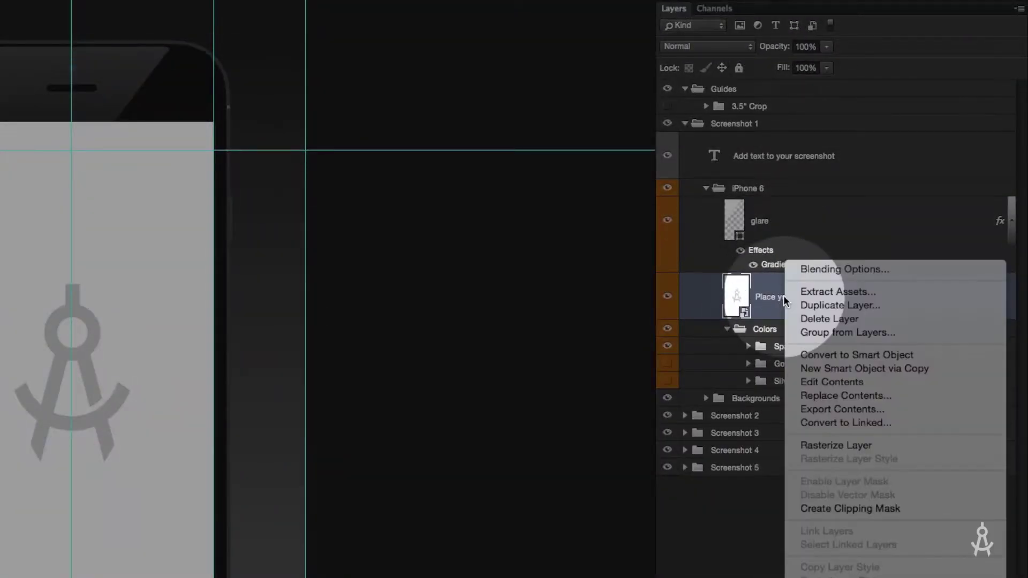
left_click(832, 382)
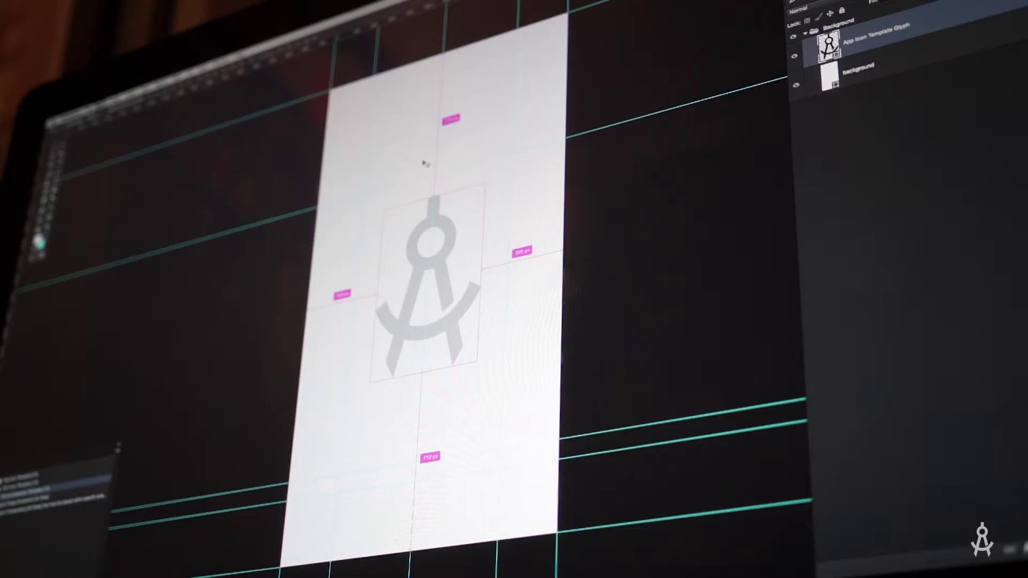
key("super+v")
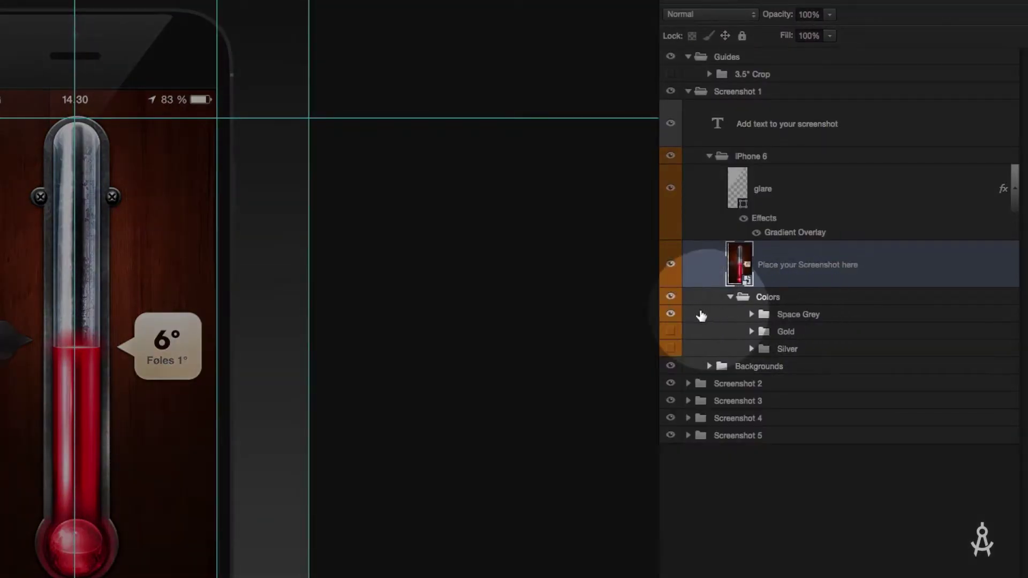
Swap the Space Grey frame for Gold and rewrite the headline as 'The most downloaded thermometer'
left_click(671, 314)
left_click(670, 334)
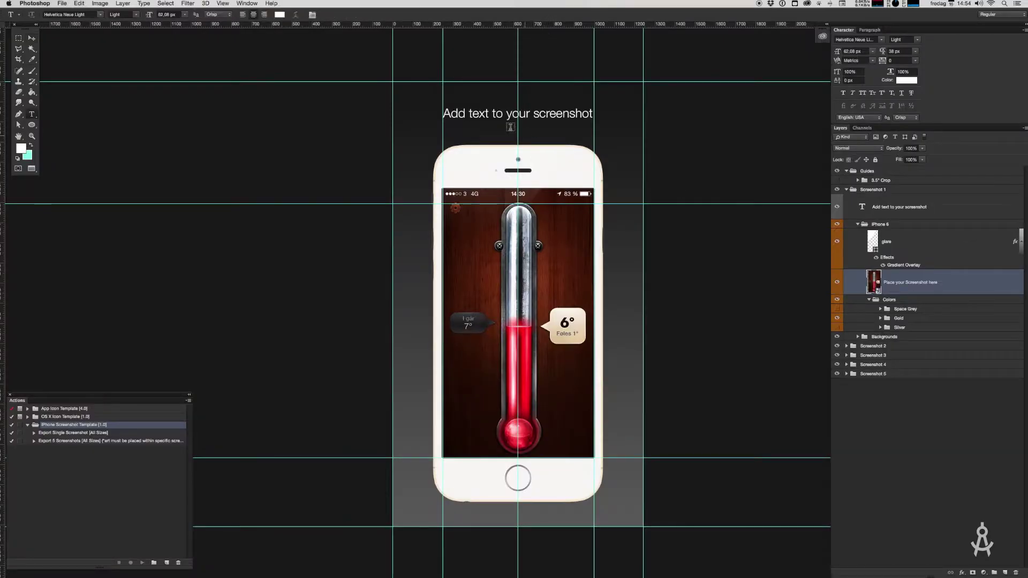
left_click(510, 127)
key("super+a")
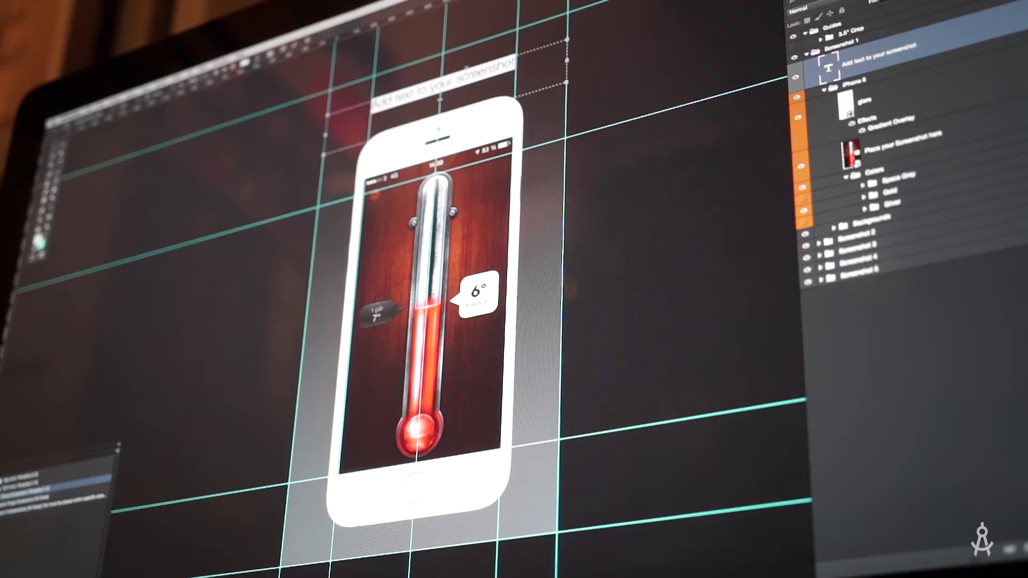
type("The ")
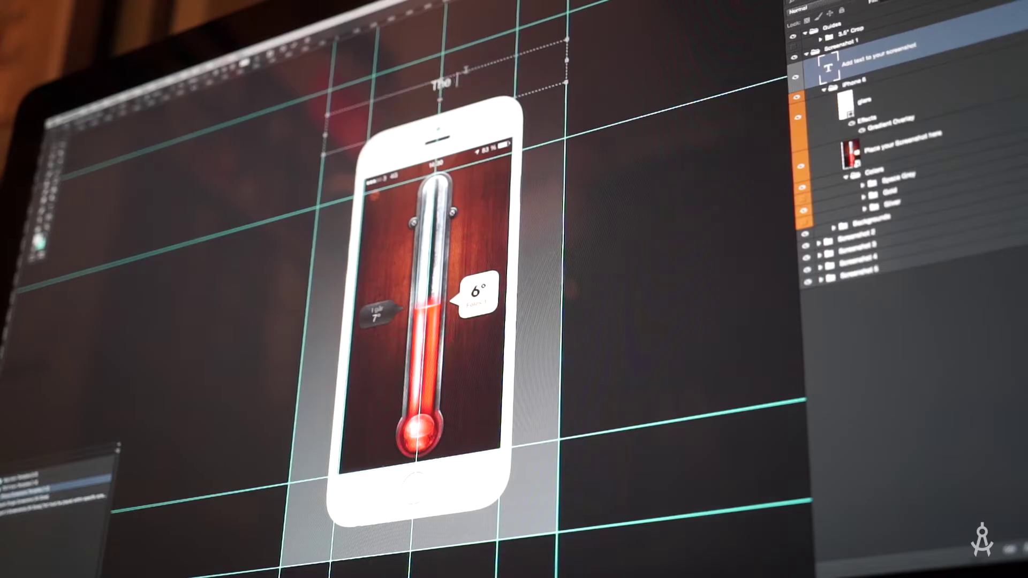
type("most downloaded")
type("thermomete")
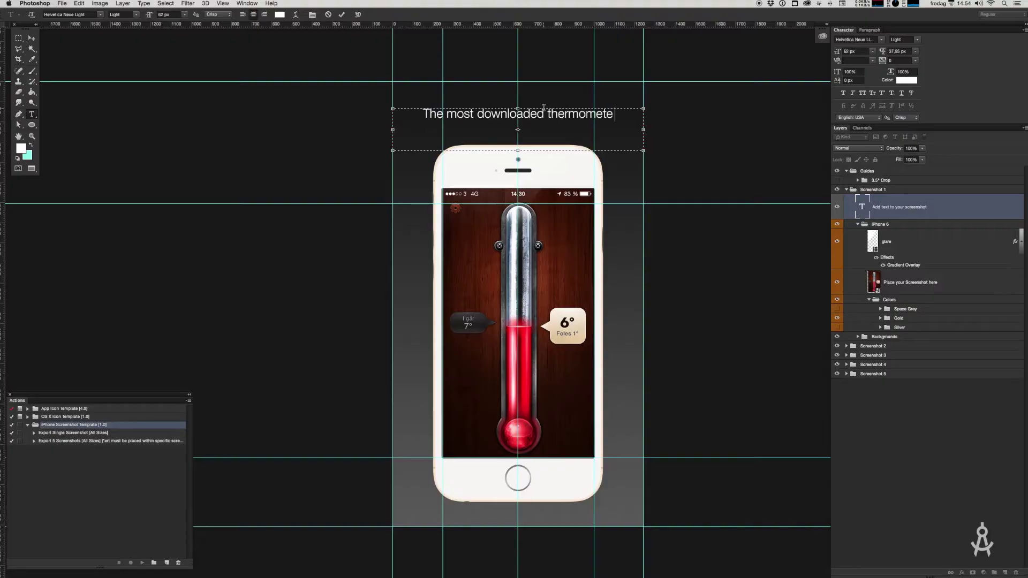
type("r")
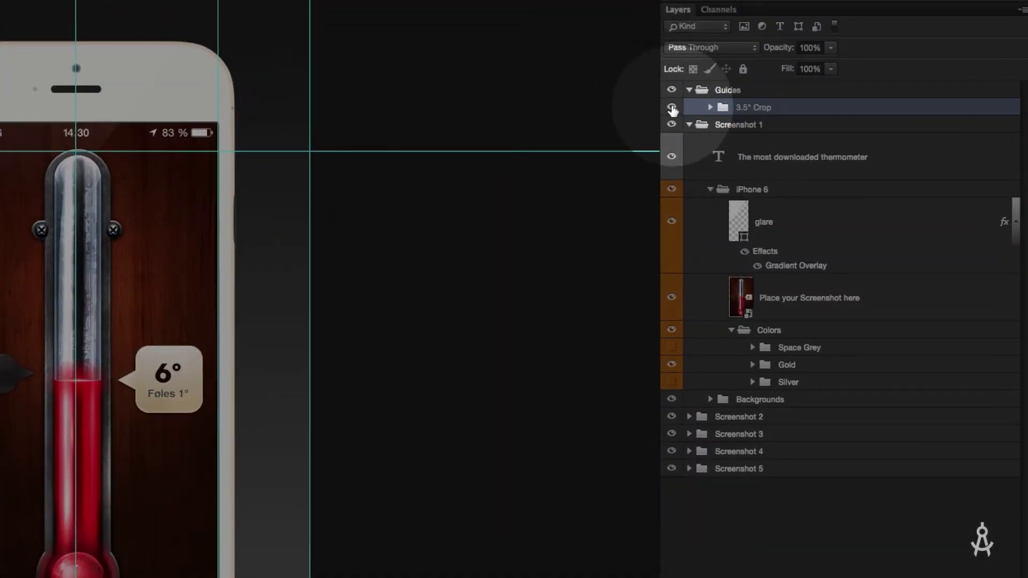
Hide the 3.5" Crop group, save the screenshot, and run Export Single Screenshot in all sizes
left_click(672, 108)
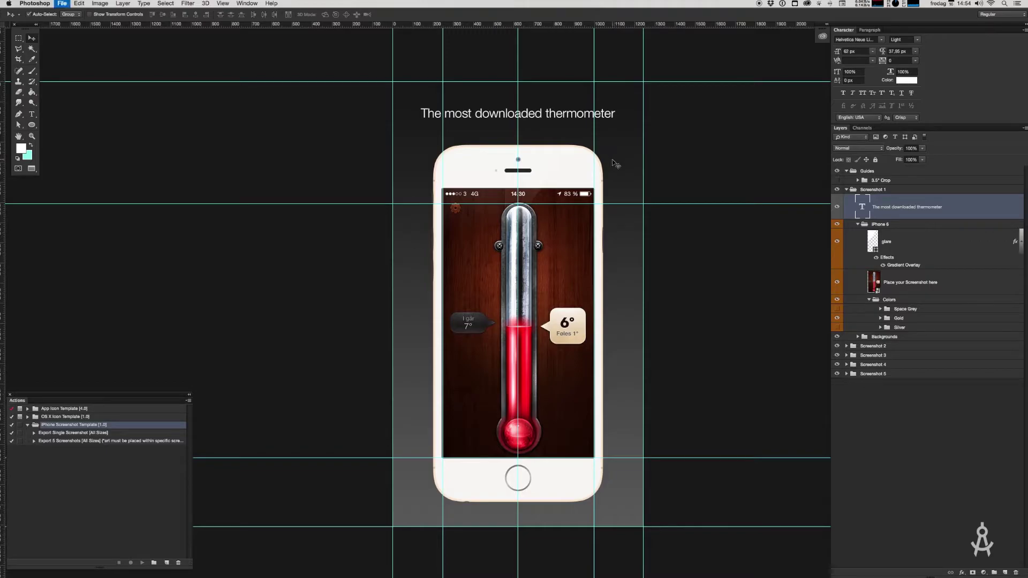
key("ctrl+w")
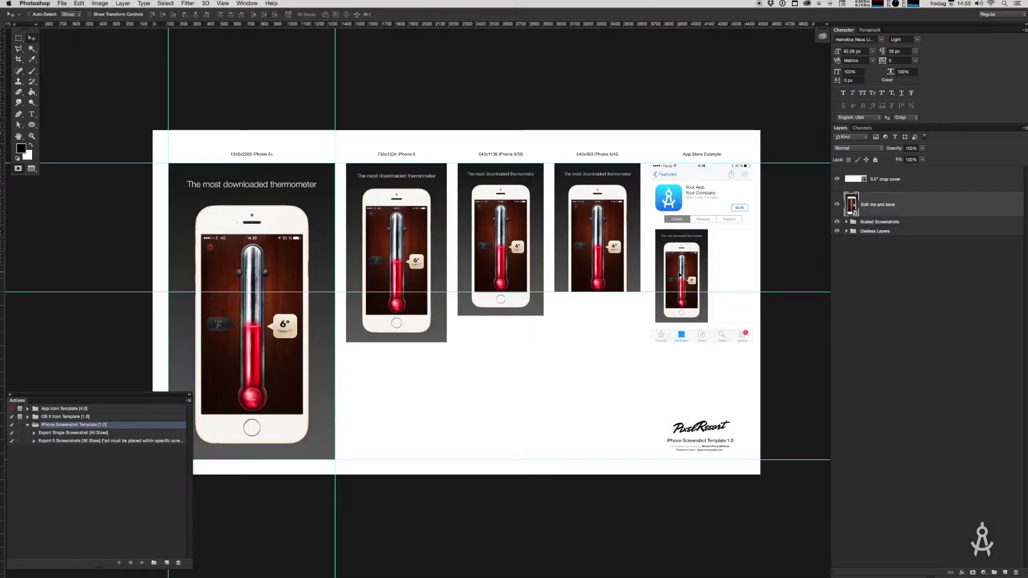
left_click(46, 433)
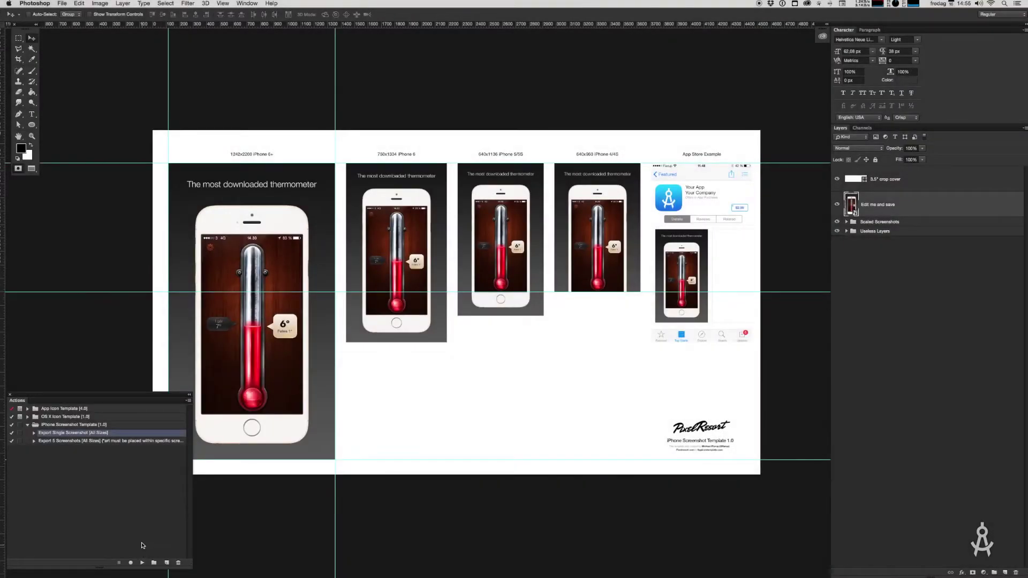
left_click(258, 547)
key("super+Tab")
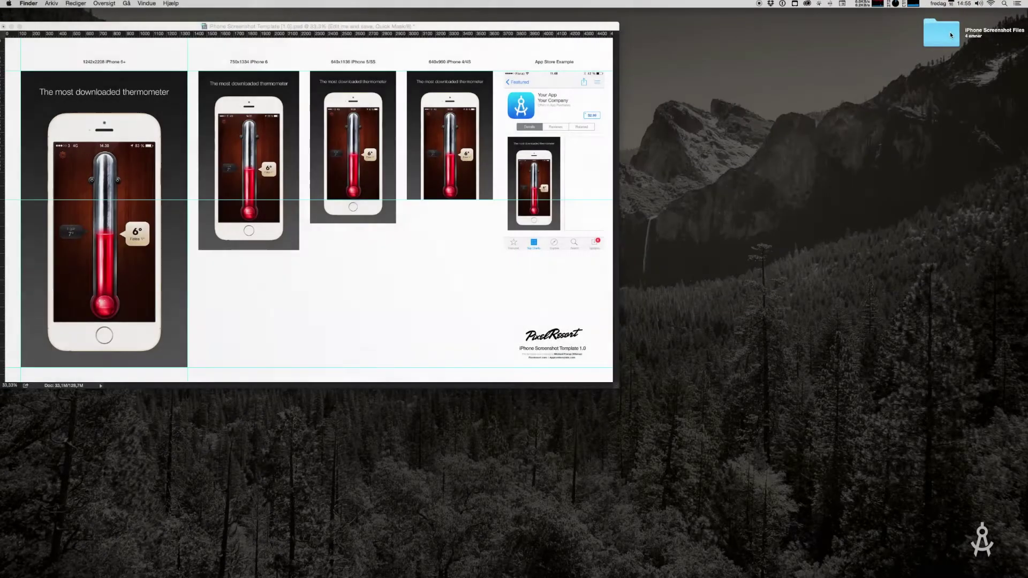
Open the iPhone Screenshot Files folder and Quick Look the 640x960 PNG
double_click(943, 33)
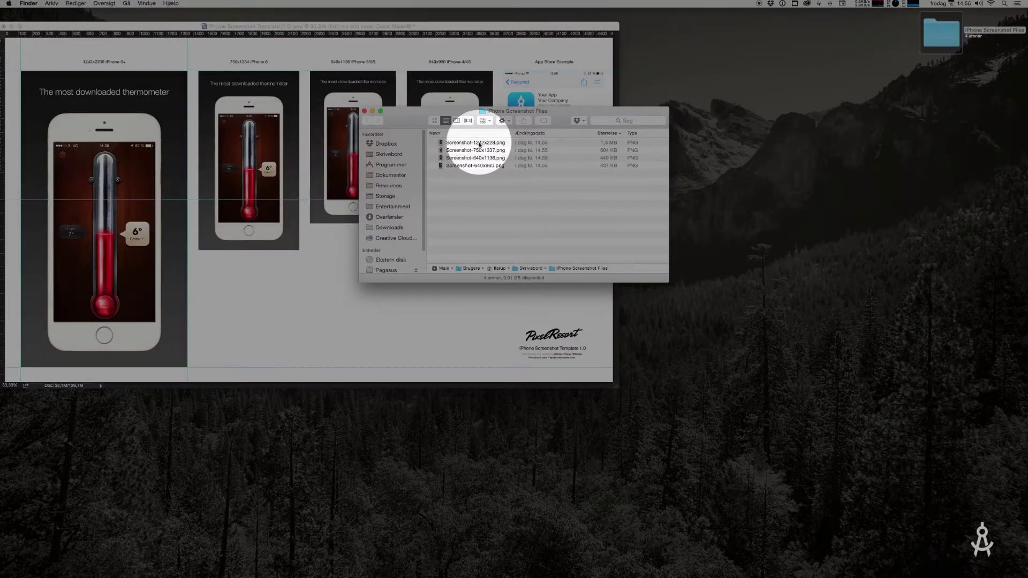
left_click(478, 165)
key("space")
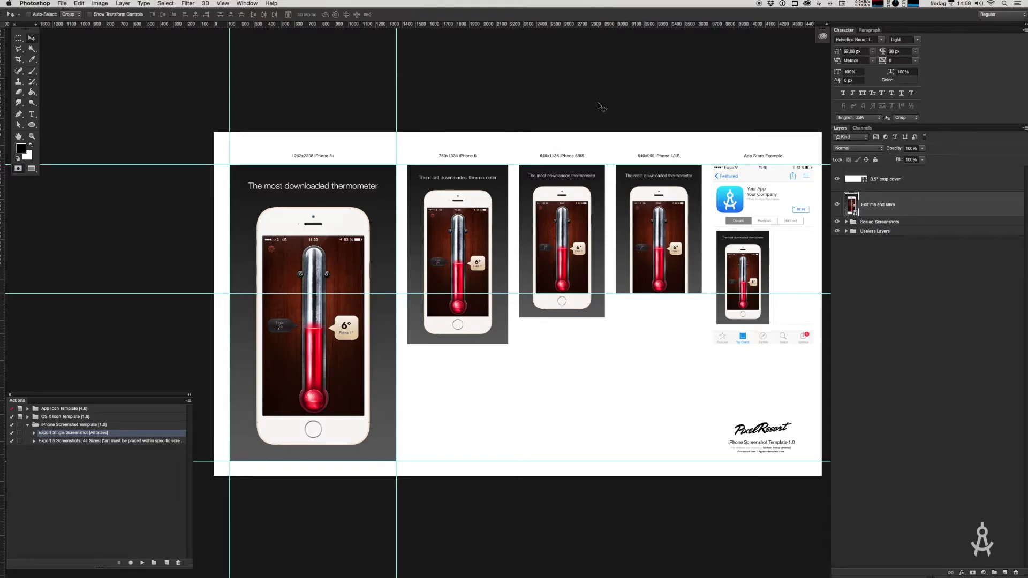
Reopen the 'Edit me and save' contents, then collapse and hide the Screenshot 1 group
right_click(868, 204)
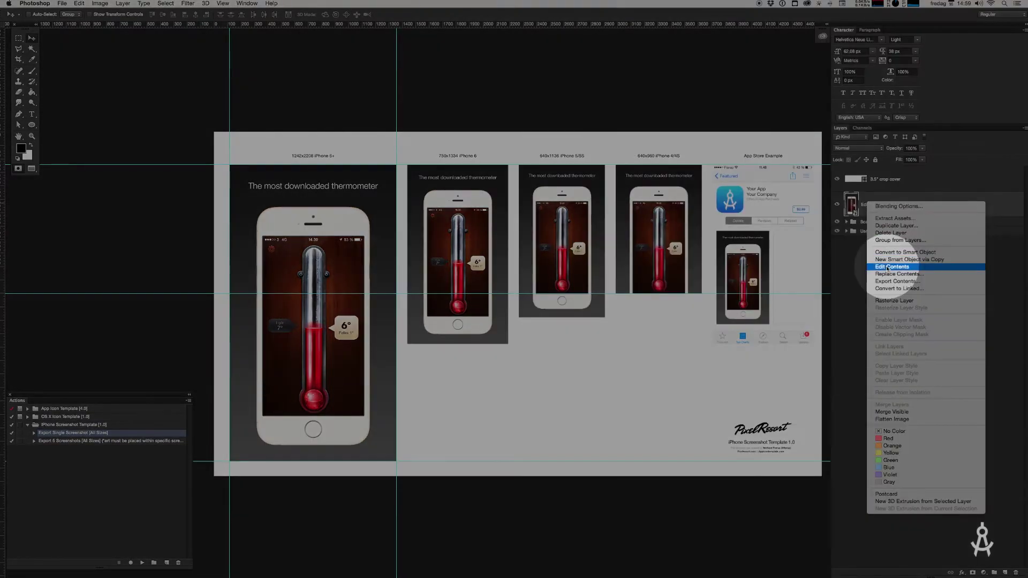
left_click(887, 268)
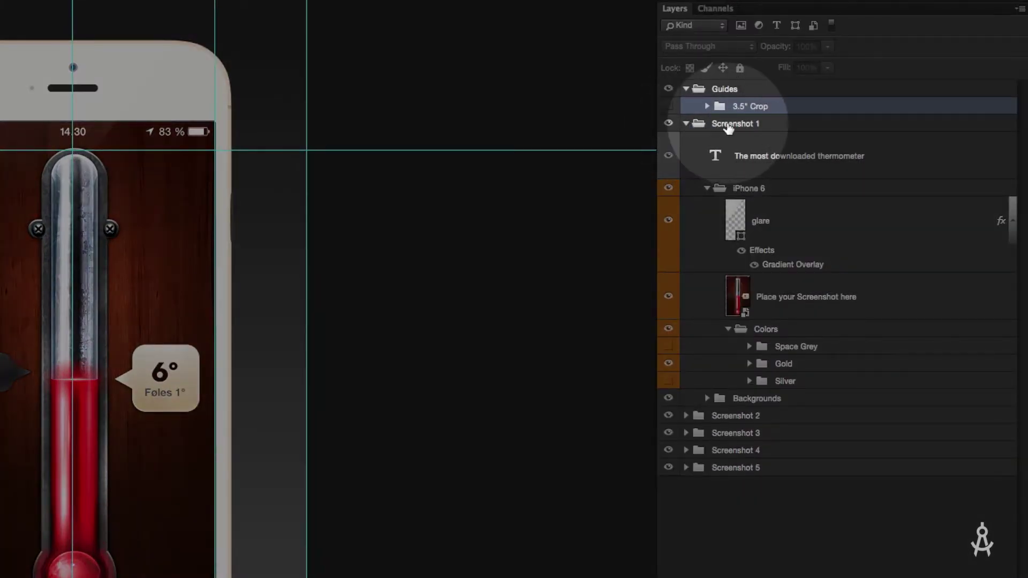
left_click(686, 124)
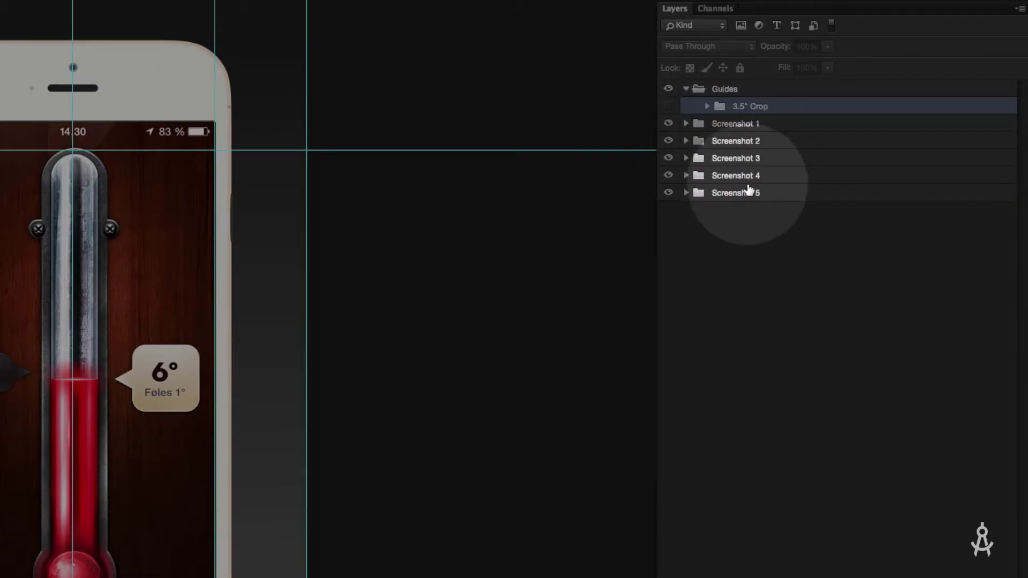
left_click(669, 124)
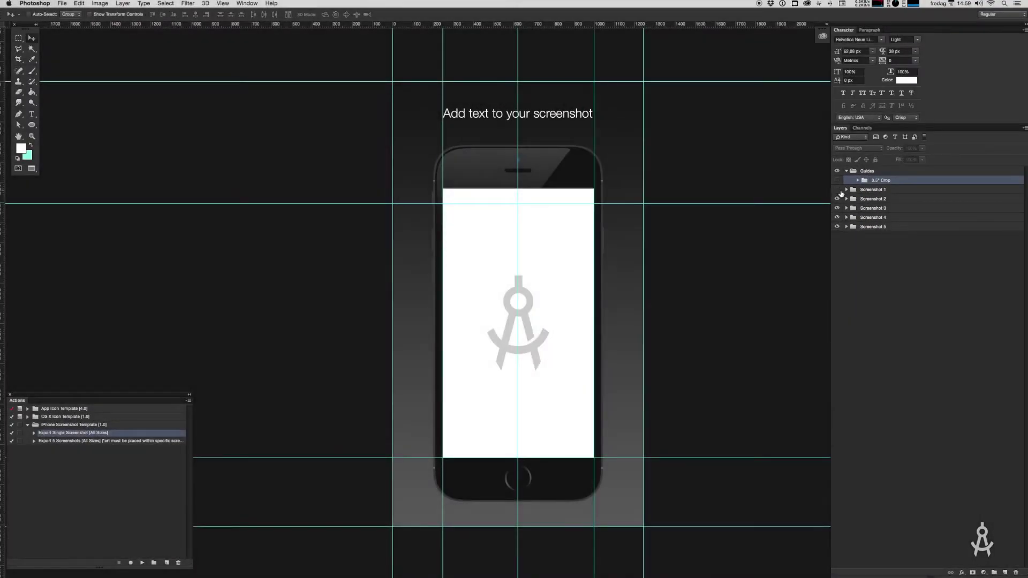
Expand Screenshot 2 > iPhone 6 and place the thermometer screenshot in its placeholder
left_click(847, 199)
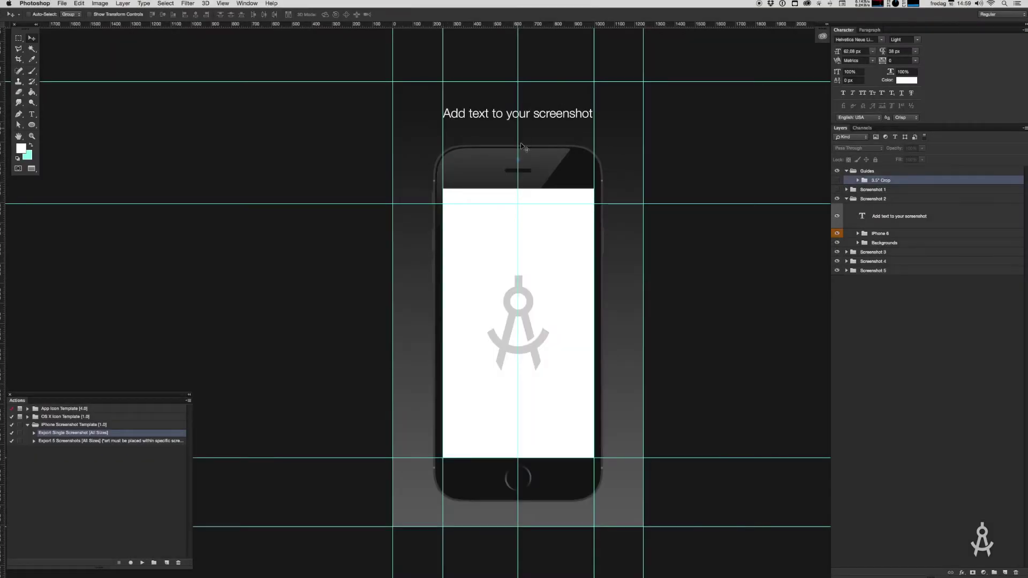
left_click(858, 233)
left_click(904, 293)
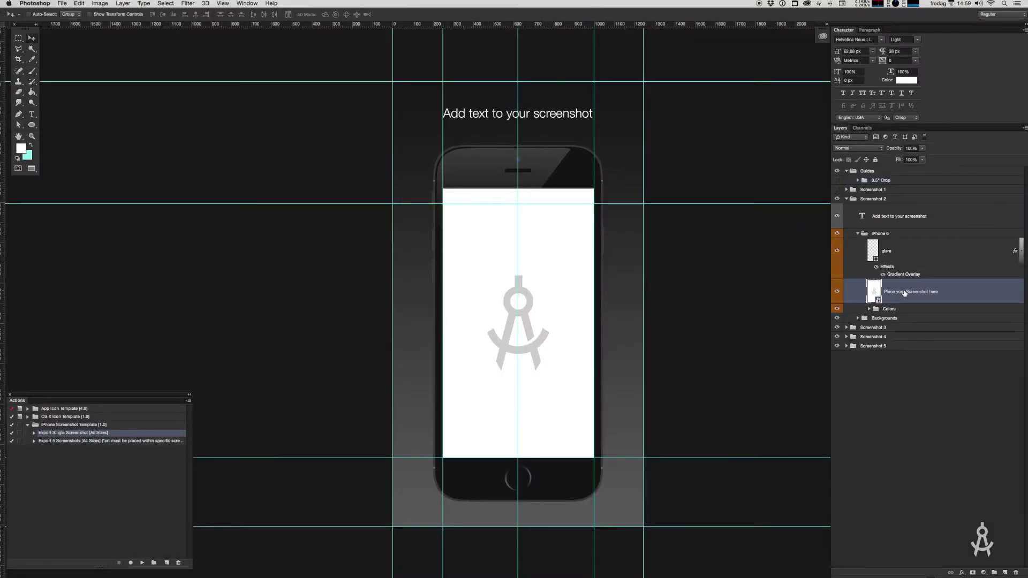
right_click(904, 293)
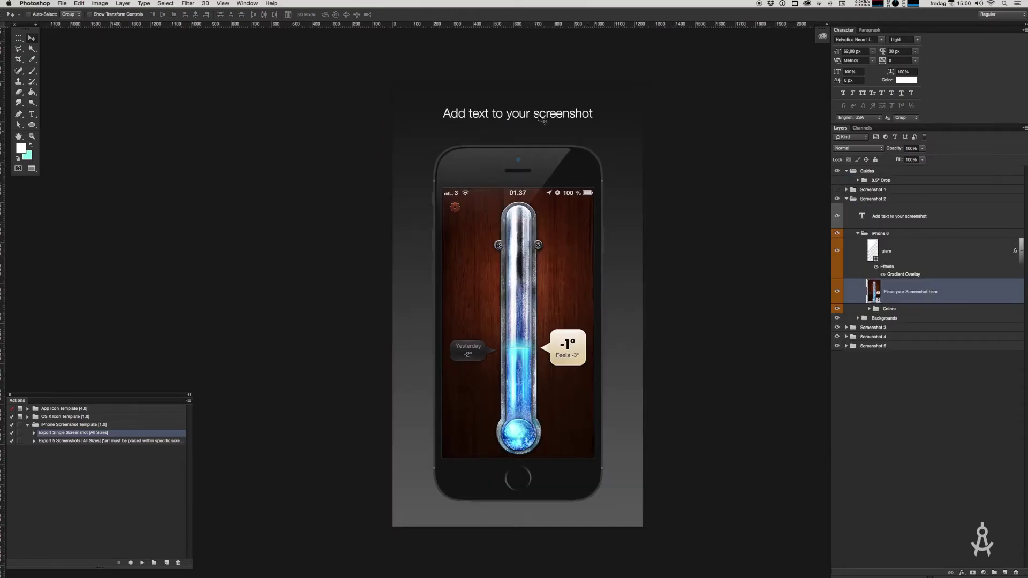
key("t")
Retype the second mockup's heading as 'Screenshot number 2'
left_click(519, 114)
key("ctrl+a")
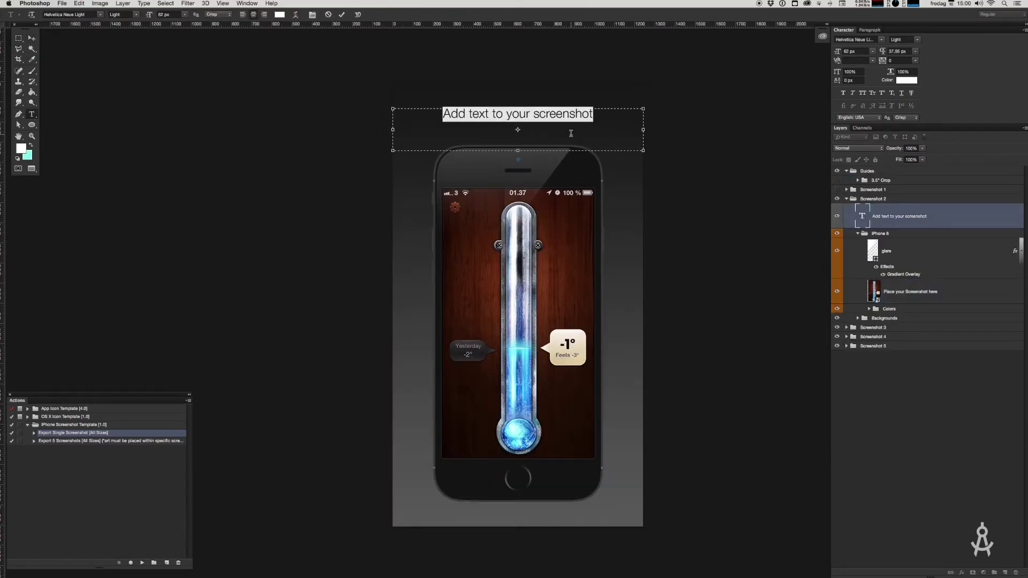
type("Screenshot number 2")
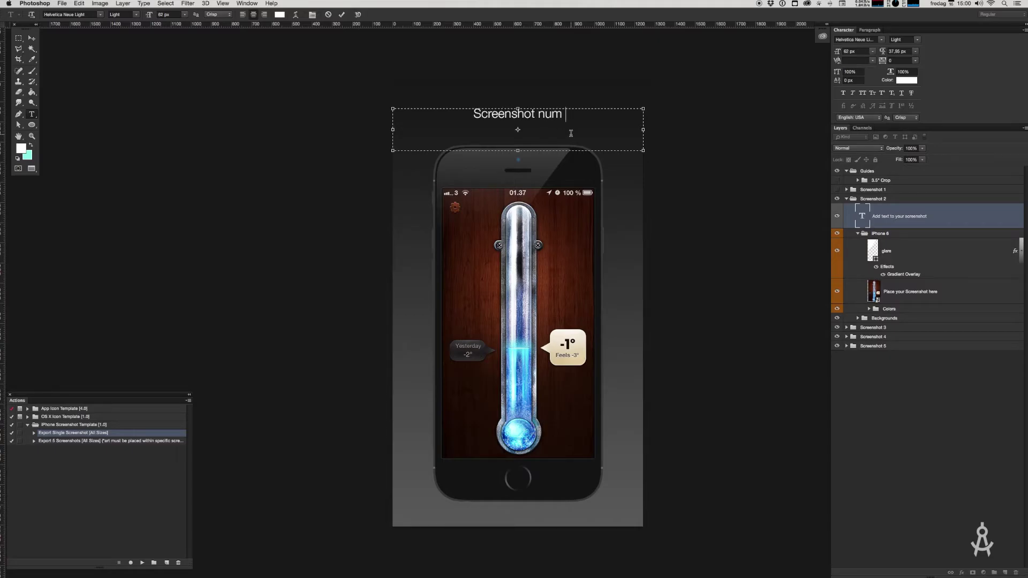
left_click(846, 200)
key("v")
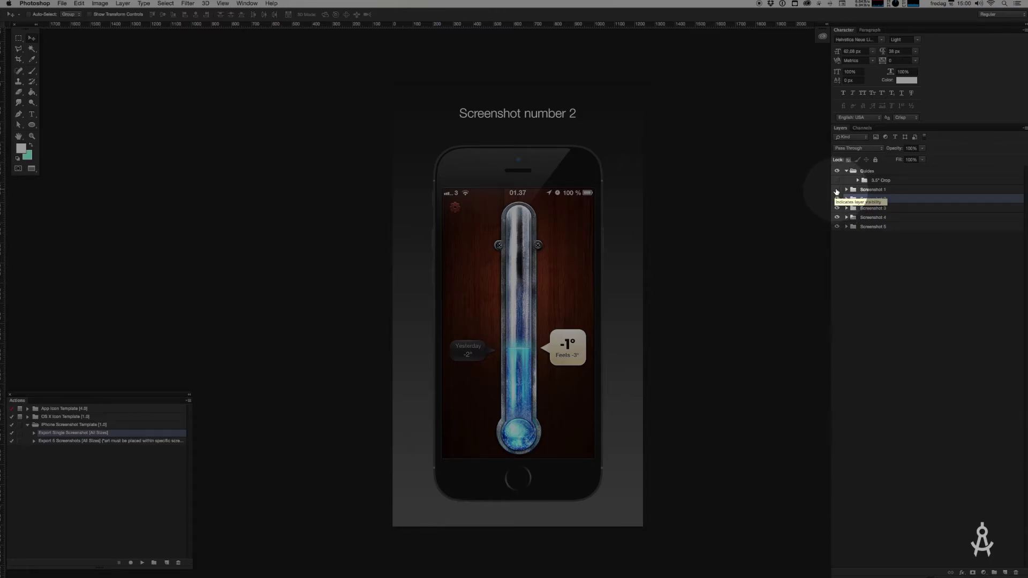
Make the Screenshot 1 group visible again and review the Screenshot 1, 2 and 3 groups
left_click(837, 190)
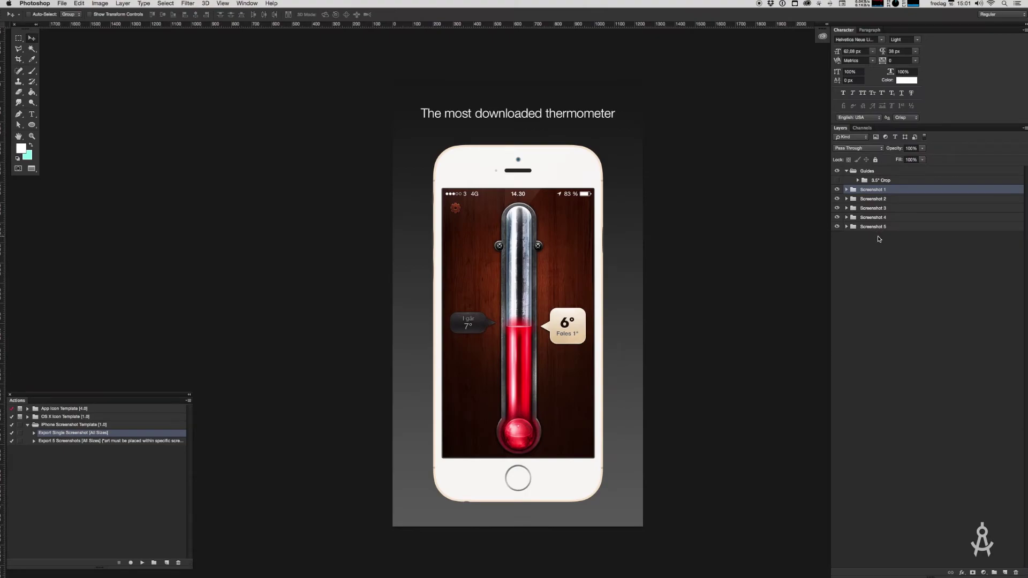
left_click(868, 249)
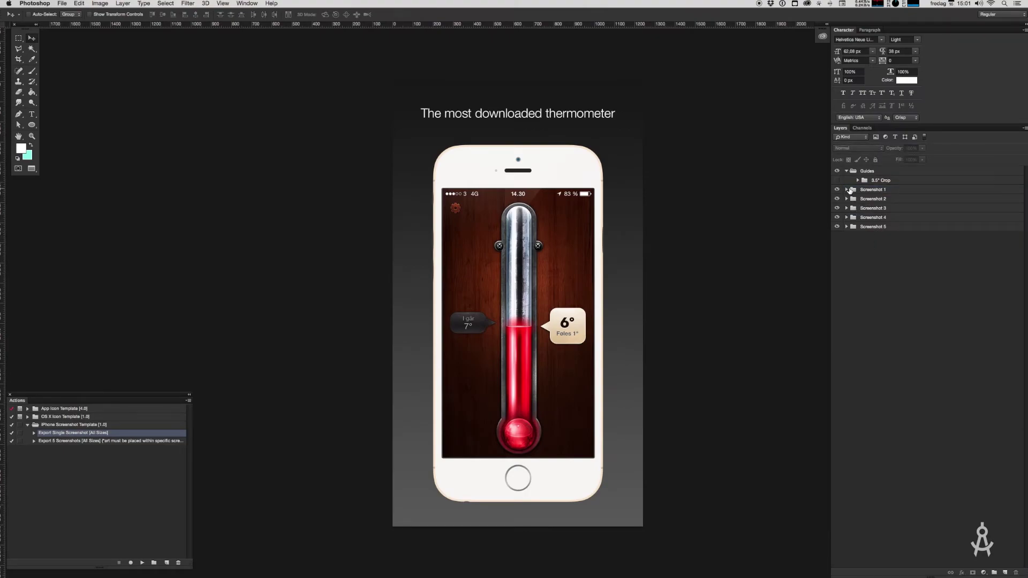
left_click(847, 189)
left_click(847, 190)
left_click(846, 199)
left_click(846, 199)
left_click(846, 209)
left_click(846, 209)
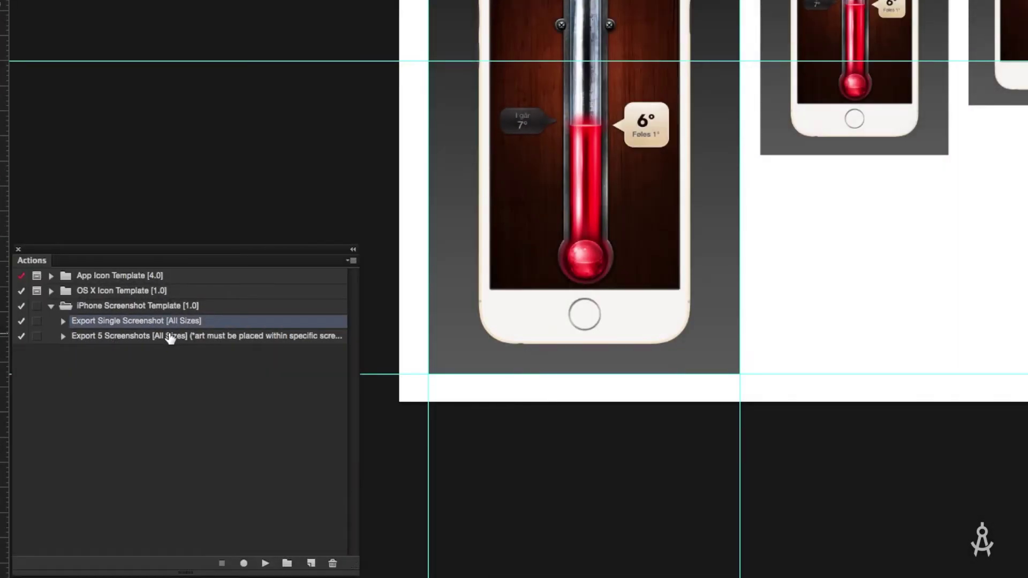
Run the Export 5 Screenshots [All Sizes] action, then switch to the desktop once it finishes
left_click(169, 336)
left_click(142, 562)
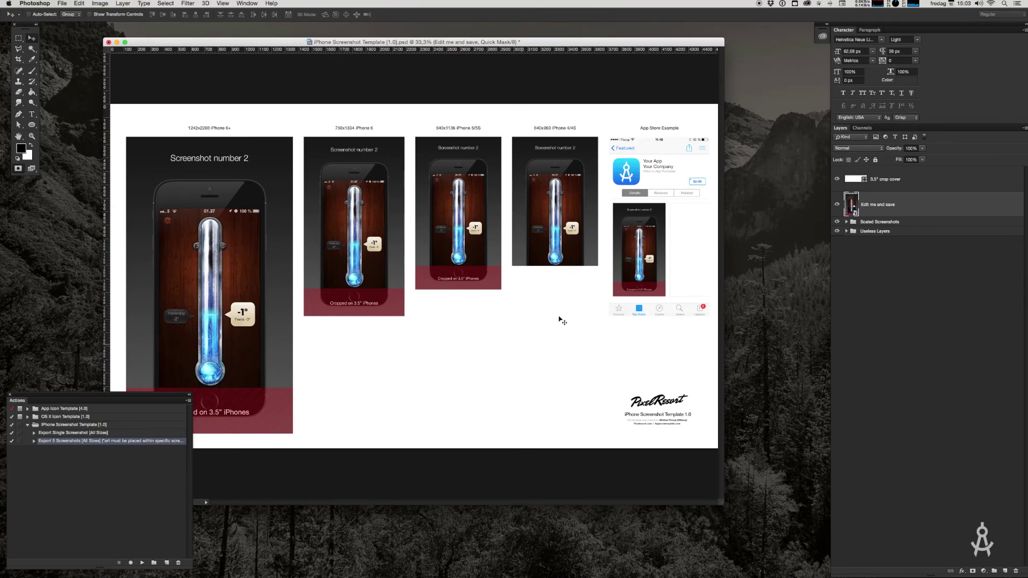
left_click(783, 195)
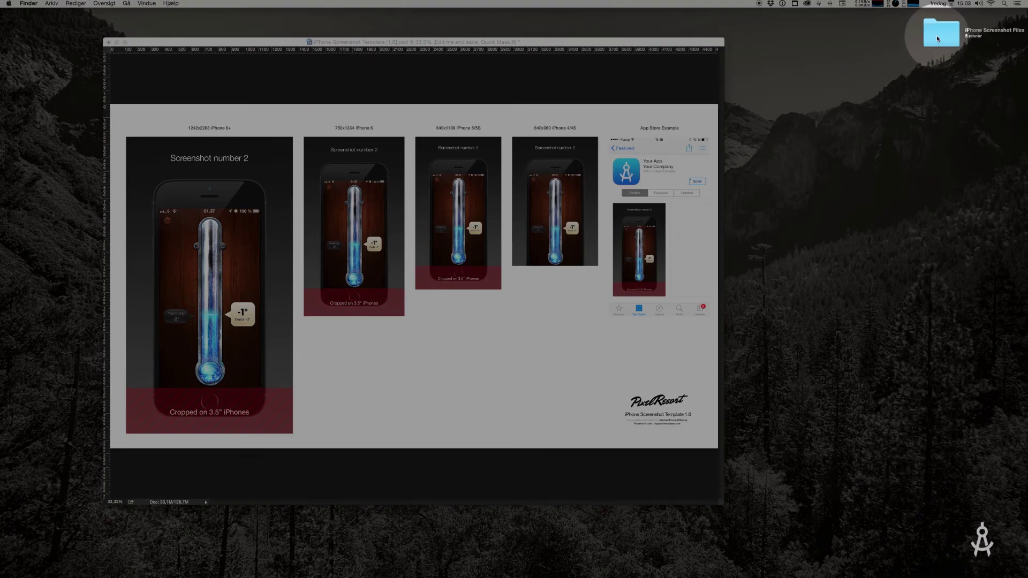
Open the iPhone Screenshot Files folder and Quick Look folder 1's PNGs, starting with Screenshot-640x960.png
left_click(938, 35)
double_click(950, 37)
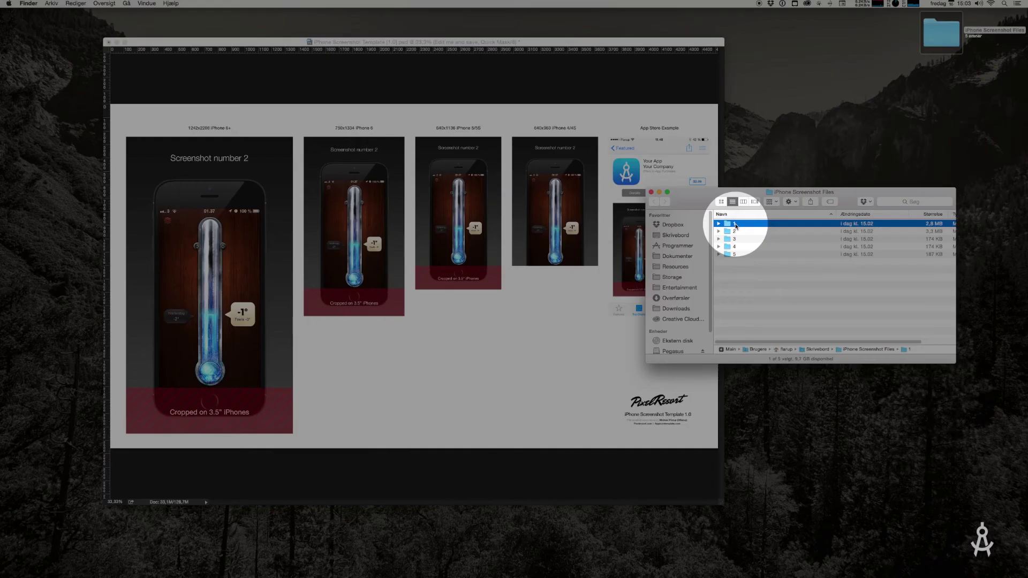
key("Right")
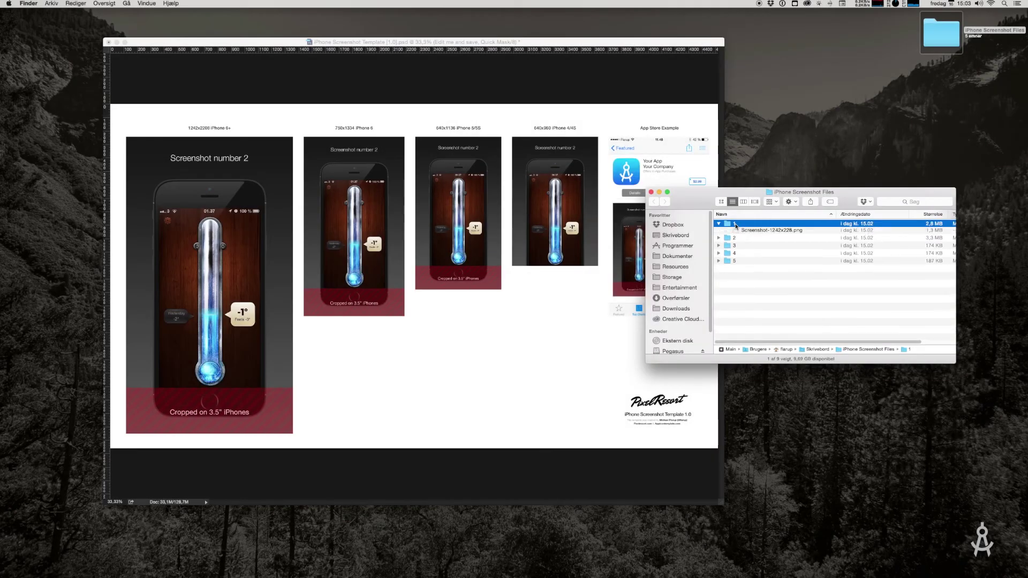
key("Down")
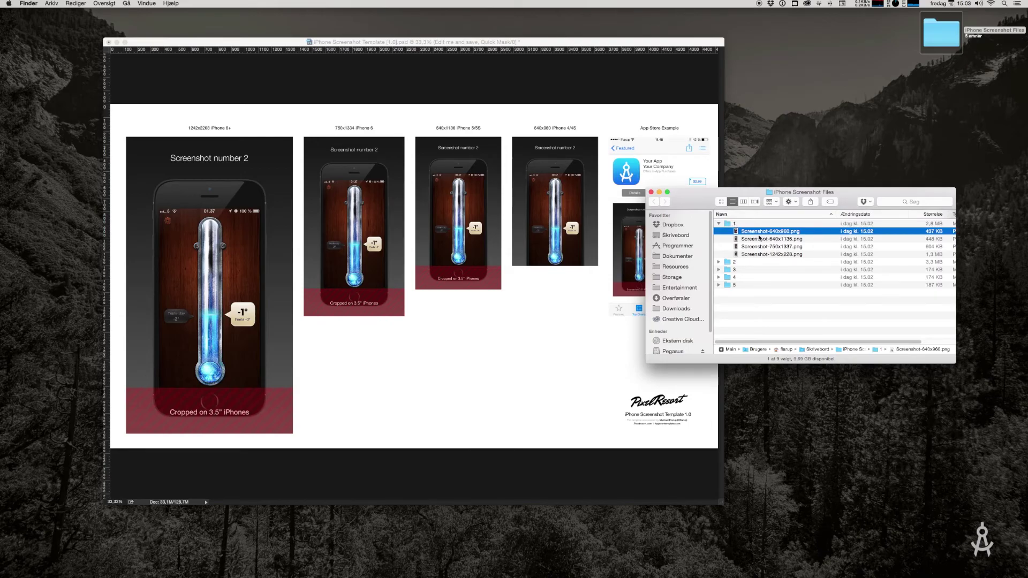
key("Down")
key("space")
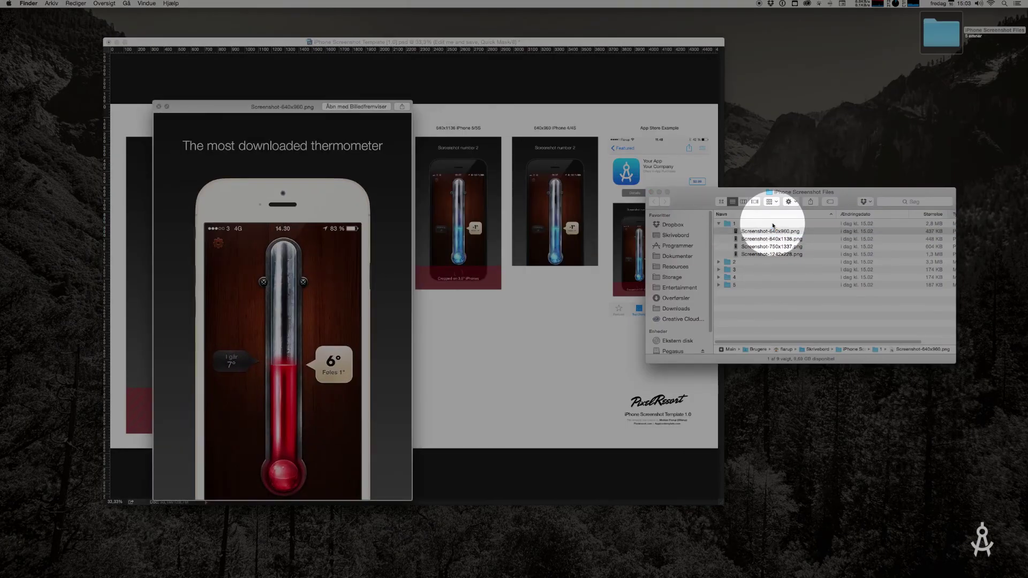
key("Down")
key("Down")
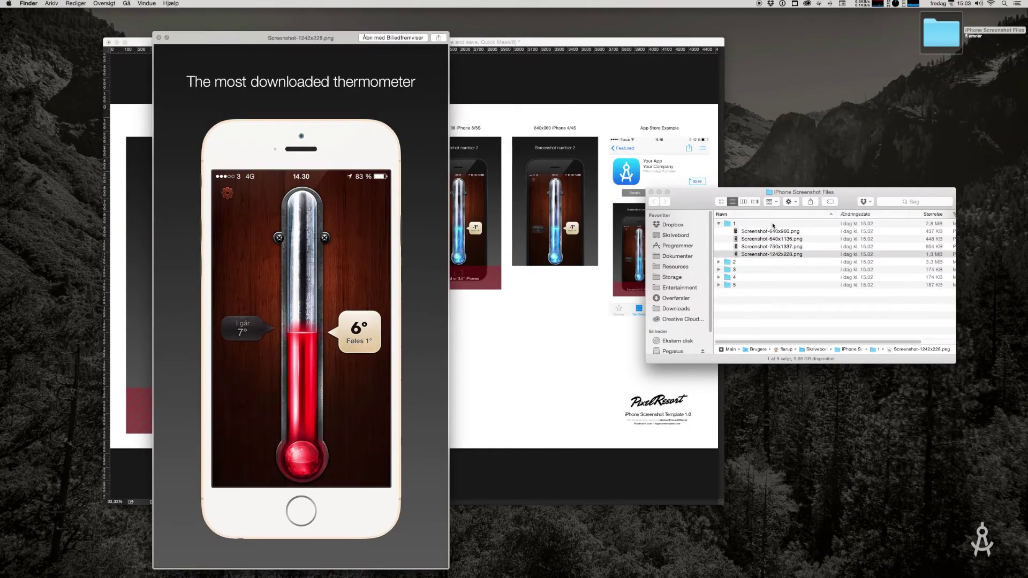
key("space")
Expand folder 2 and Quick Look its exported PNG sizes, starting with 640x960
key("Down")
key("Right")
key("Down")
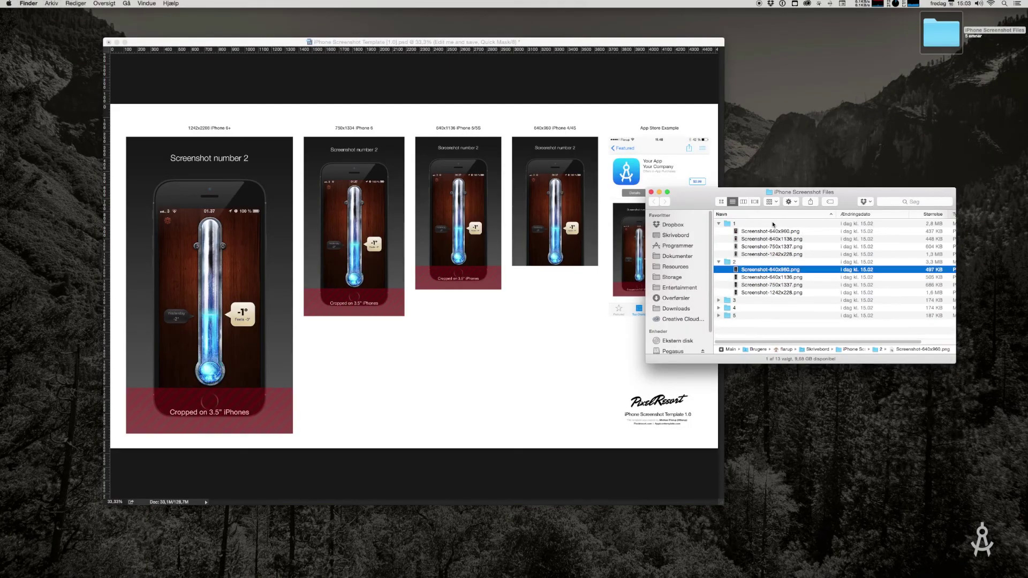
key("space")
key("Down")
key("Down")
key("Down")
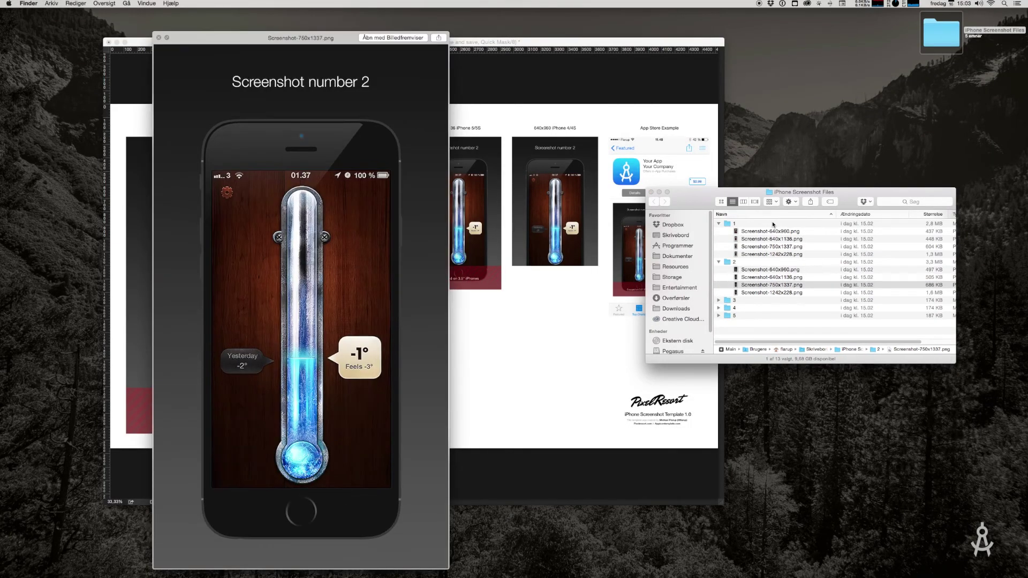
key("Down")
key("space")
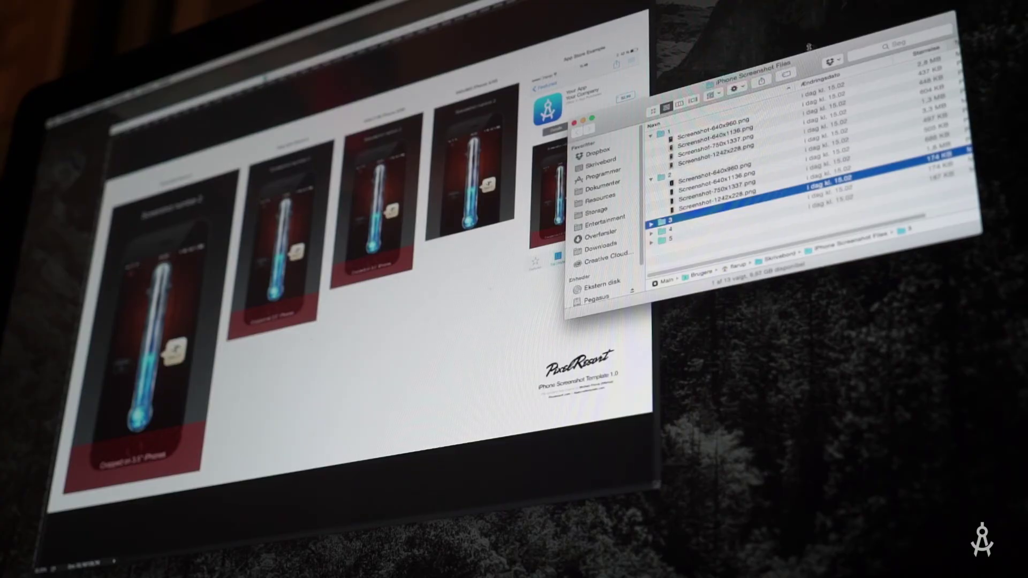
left_click_drag(808, 47, 811, 65)
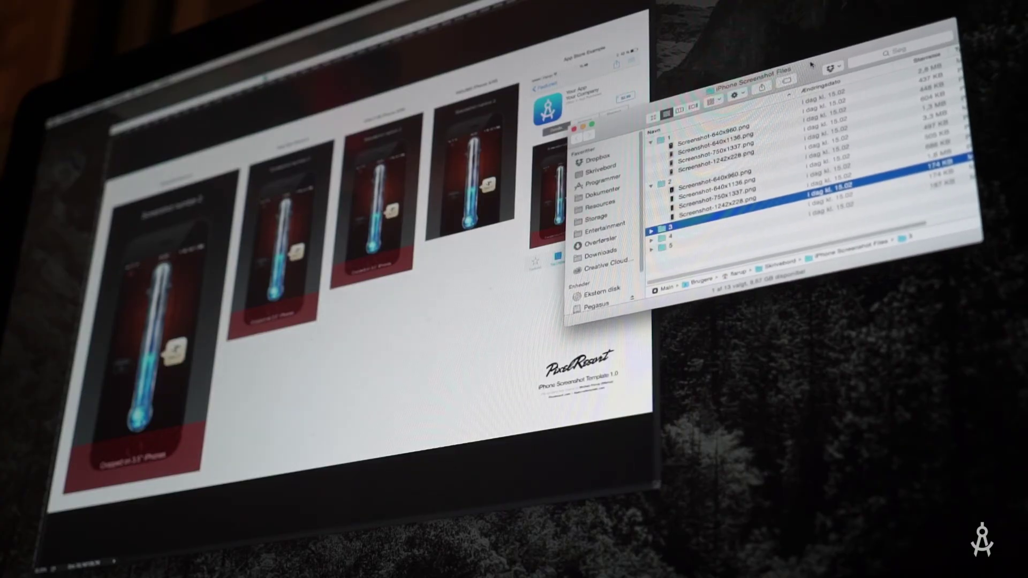